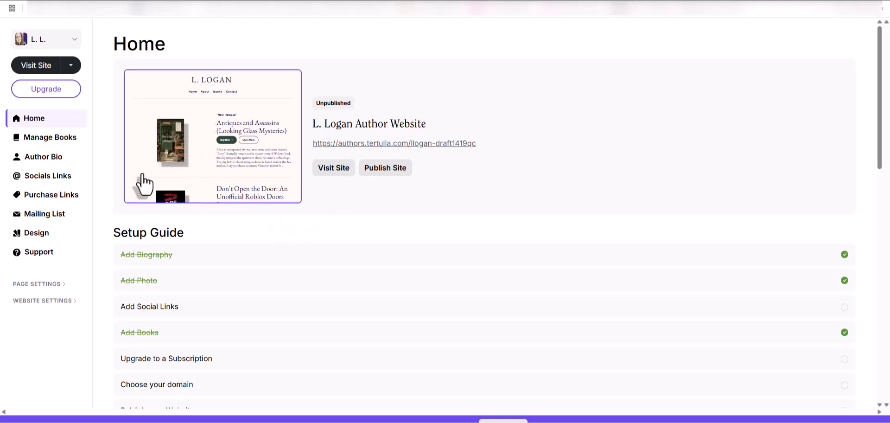
# Look through the book management, author biography, social links, purchase links and mailing list sections of the author website
pyautogui.click(49, 144)
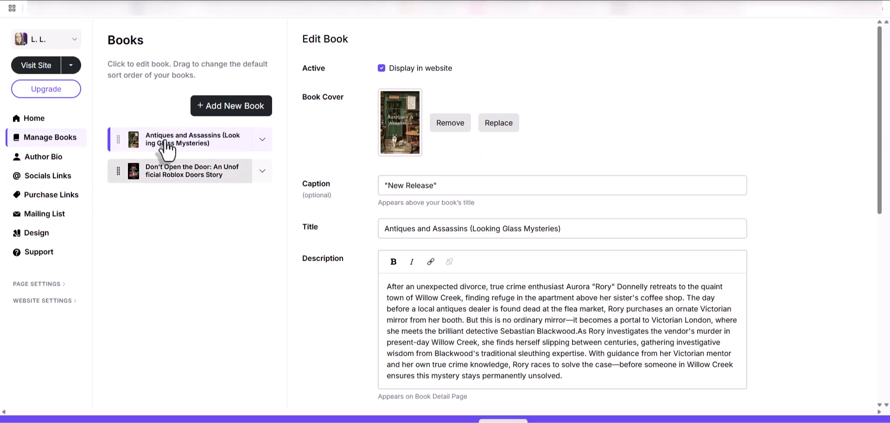
pyautogui.click(40, 160)
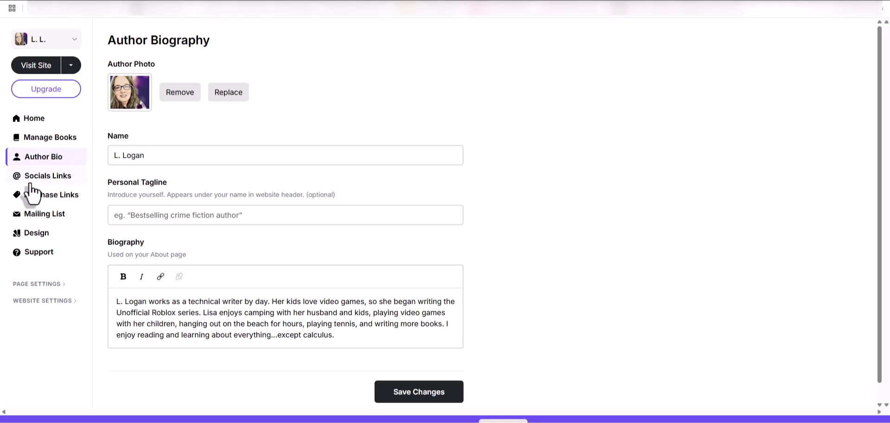
pyautogui.click(32, 181)
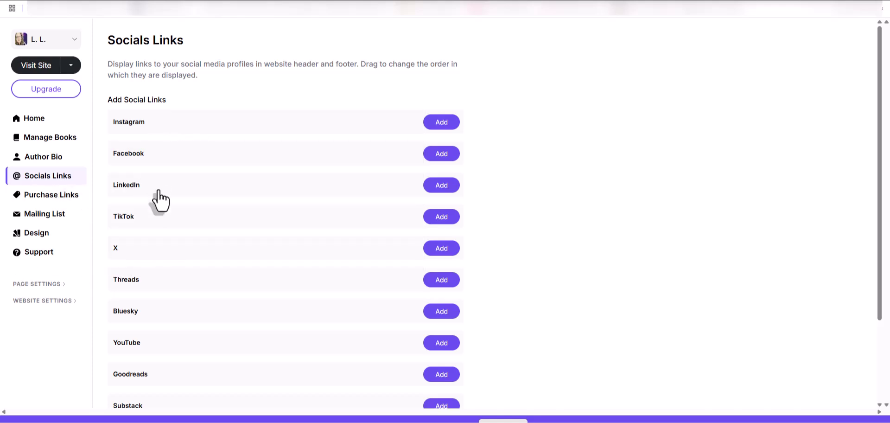
pyautogui.click(54, 197)
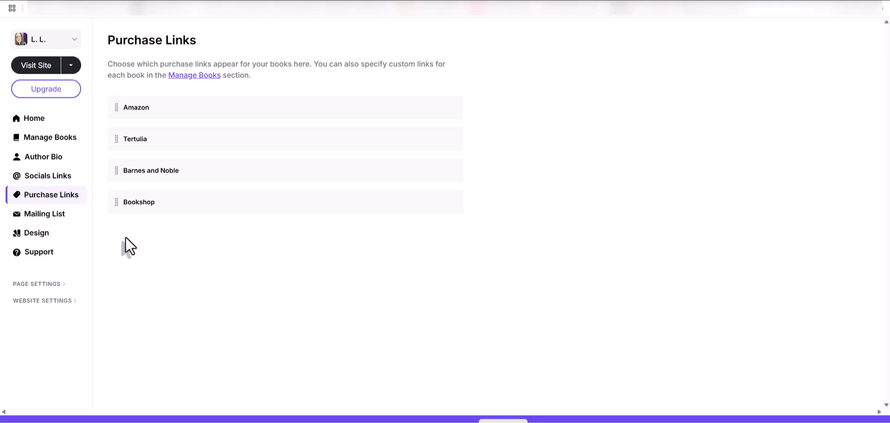
pyautogui.click(46, 214)
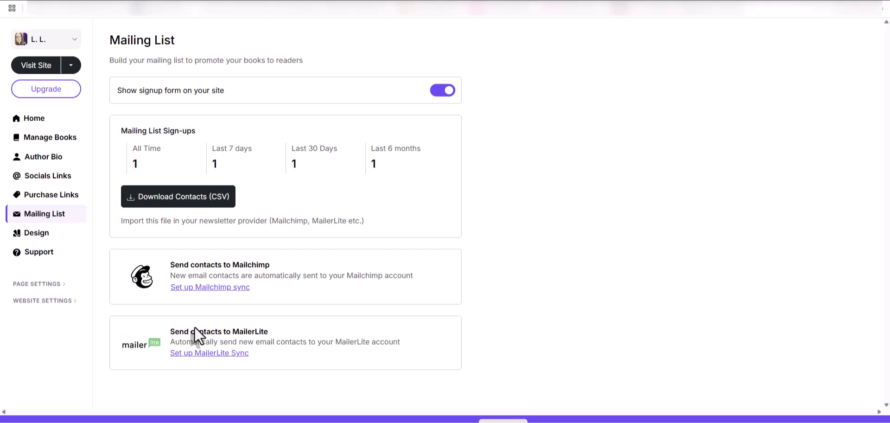
# Open the website's design settings, preview the dark color palette and switch back to the light palette
pyautogui.click(35, 238)
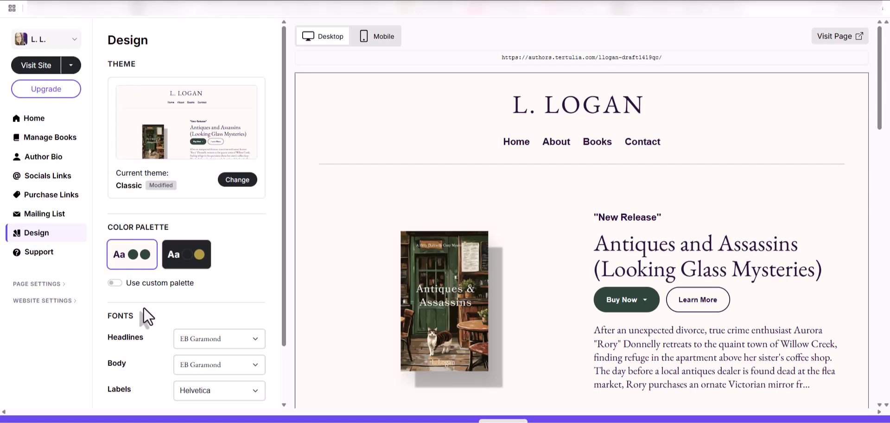
pyautogui.click(190, 266)
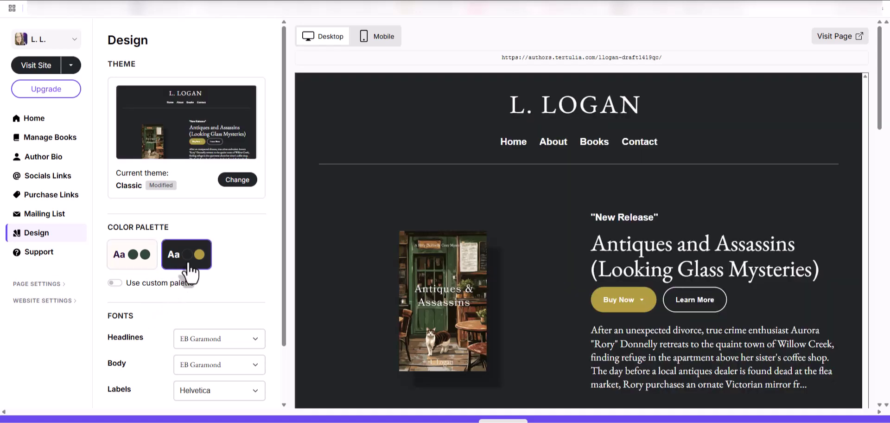
pyautogui.click(123, 260)
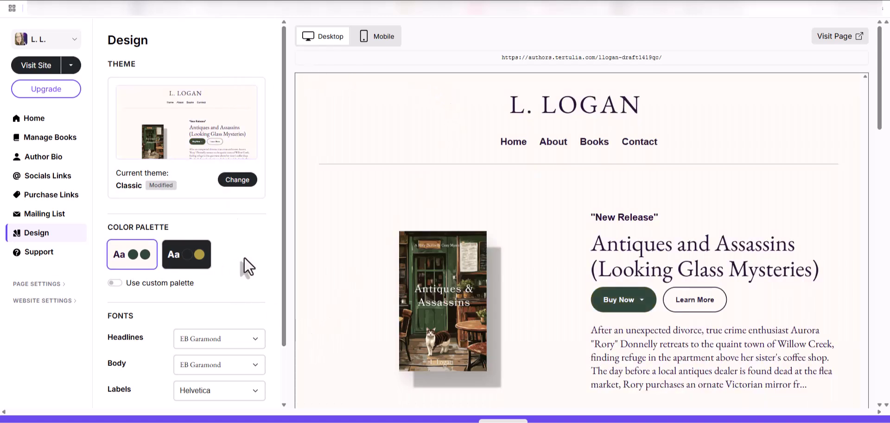
pyautogui.scroll(-1, 244, 257)
pyautogui.scroll(1, 153, 204)
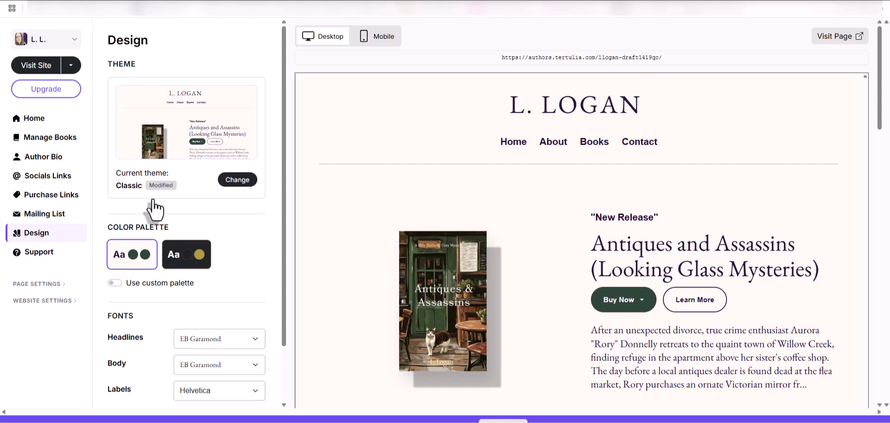
# Open the theme choices for the website, agreeing to leave the design settings without saving changes
pyautogui.click(128, 186)
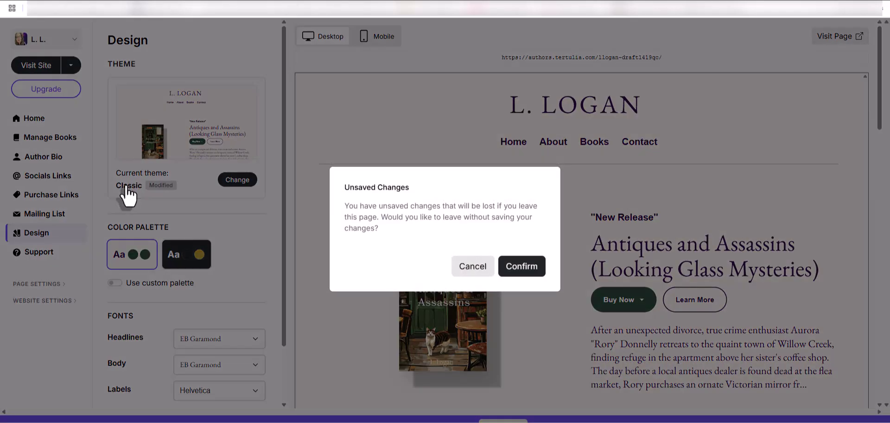
pyautogui.click(462, 269)
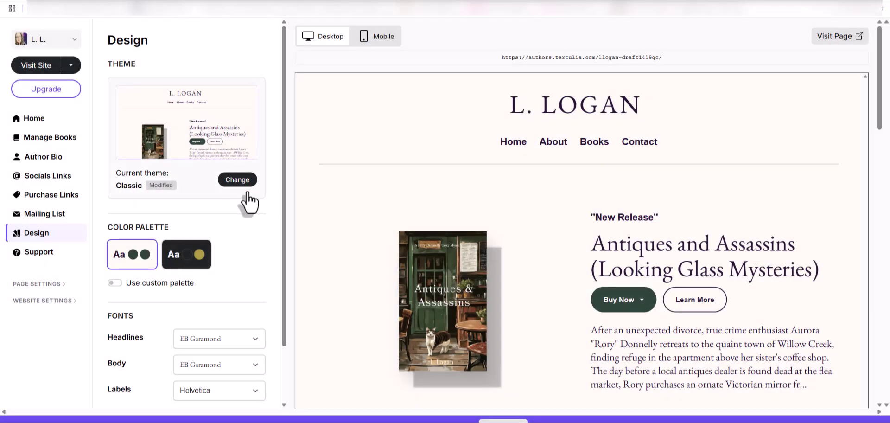
pyautogui.click(246, 182)
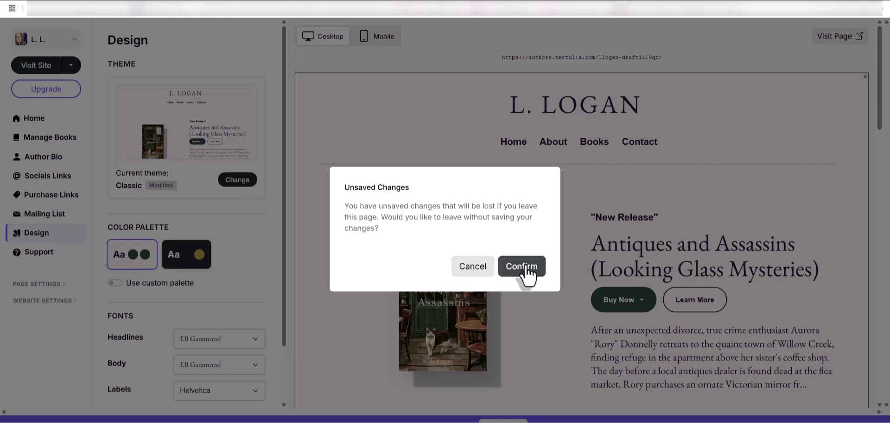
pyautogui.click(473, 268)
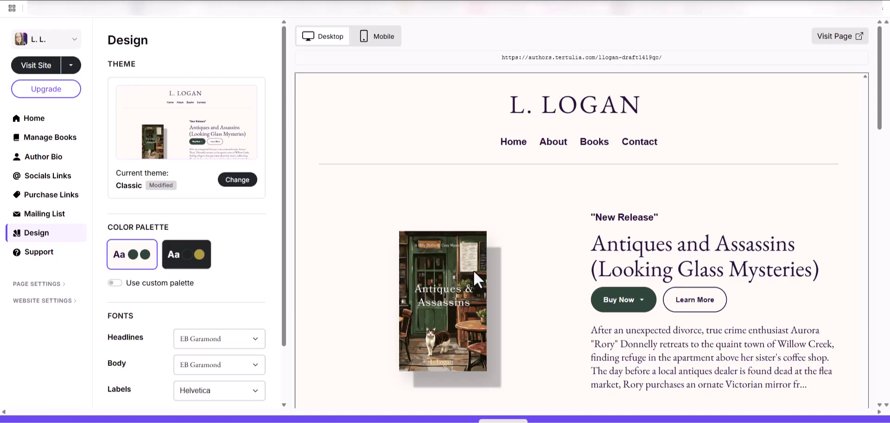
pyautogui.click(237, 180)
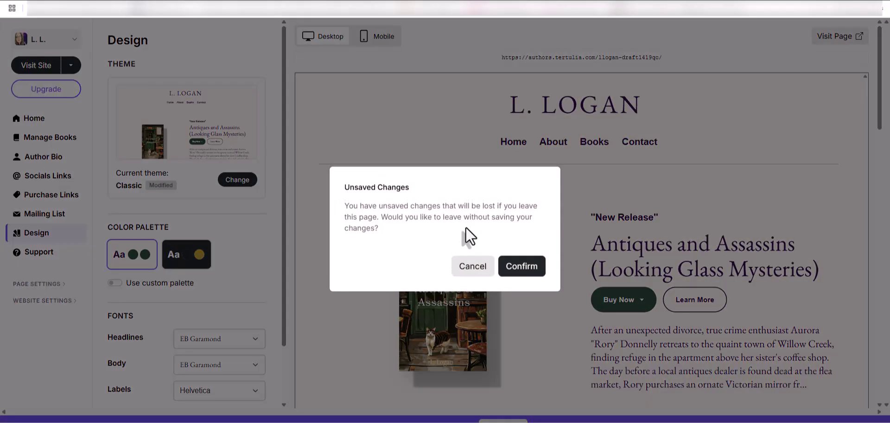
pyautogui.click(528, 268)
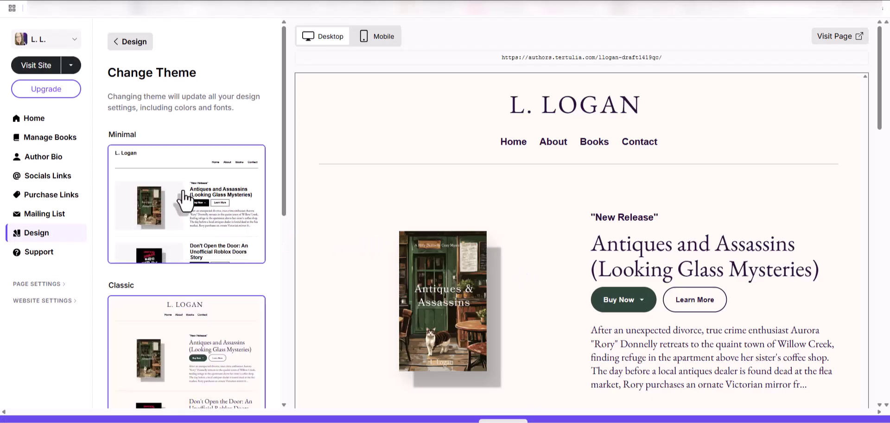
# Preview the website in the Minimal theme and compare it with the Classic theme
pyautogui.click(236, 197)
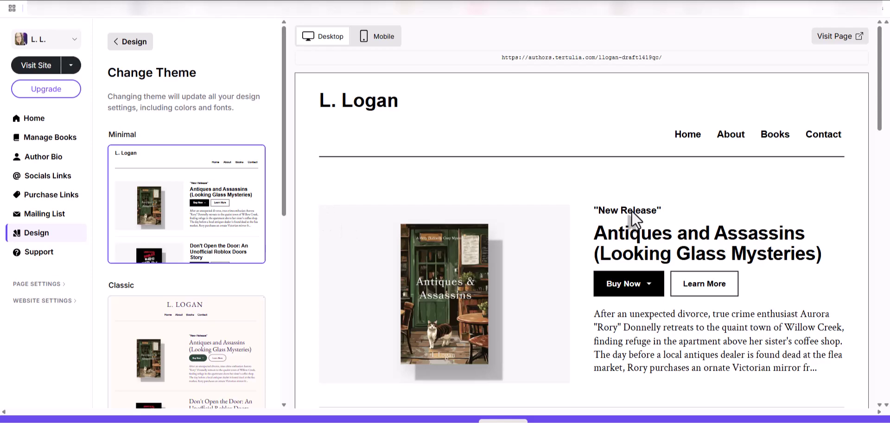
pyautogui.scroll(-7, 655, 155)
pyautogui.scroll(3, 655, 155)
pyautogui.scroll(1, 655, 154)
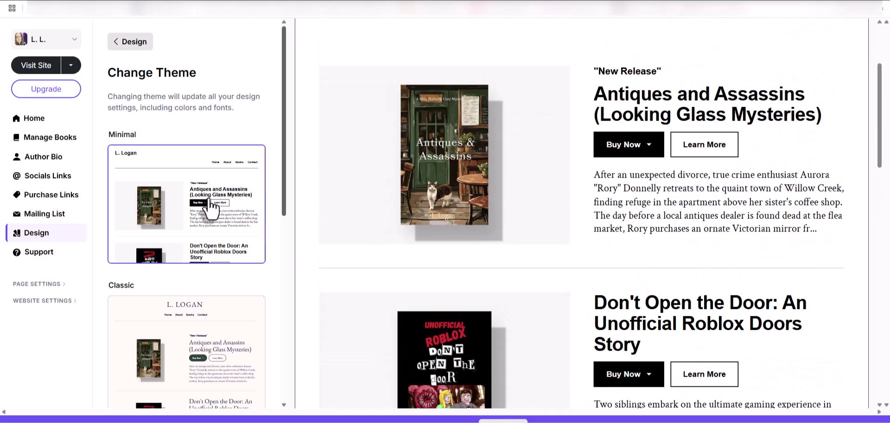
pyautogui.click(227, 333)
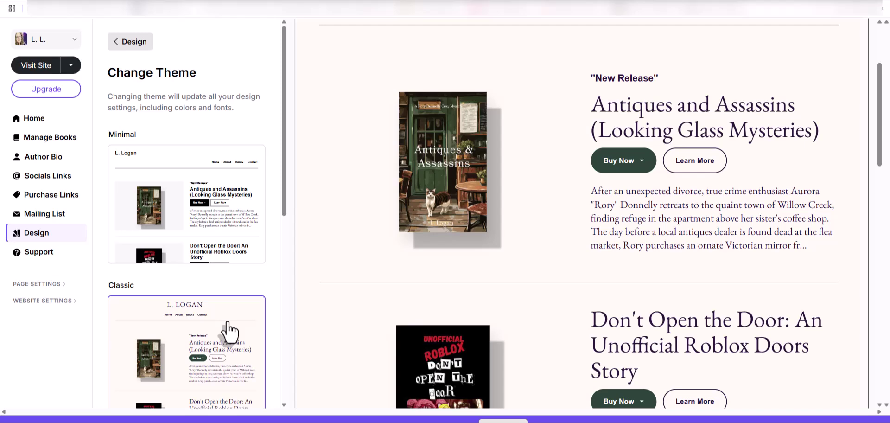
# Preview the website in the Poppins and Belleza themes, checking the About and newsletter sections in Belleza
pyautogui.scroll(-8, 230, 320)
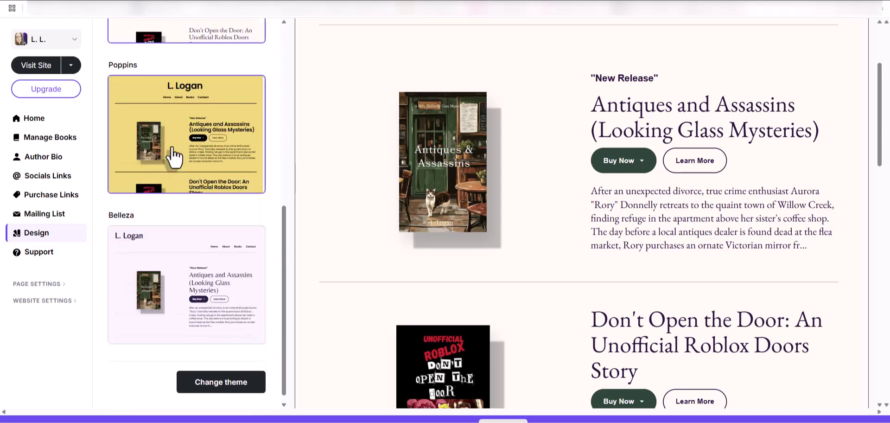
pyautogui.click(175, 155)
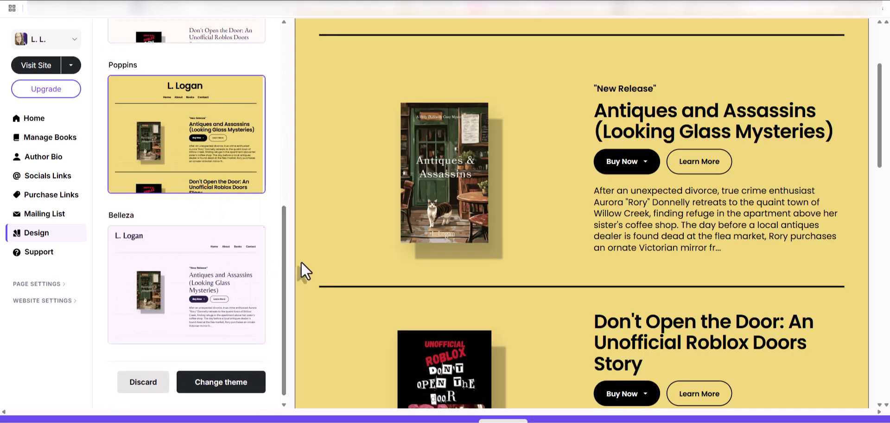
pyautogui.click(199, 276)
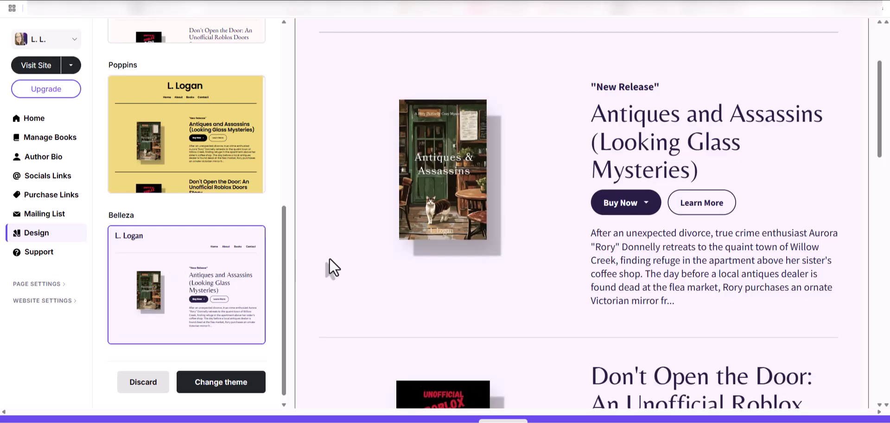
pyautogui.scroll(-12, 330, 252)
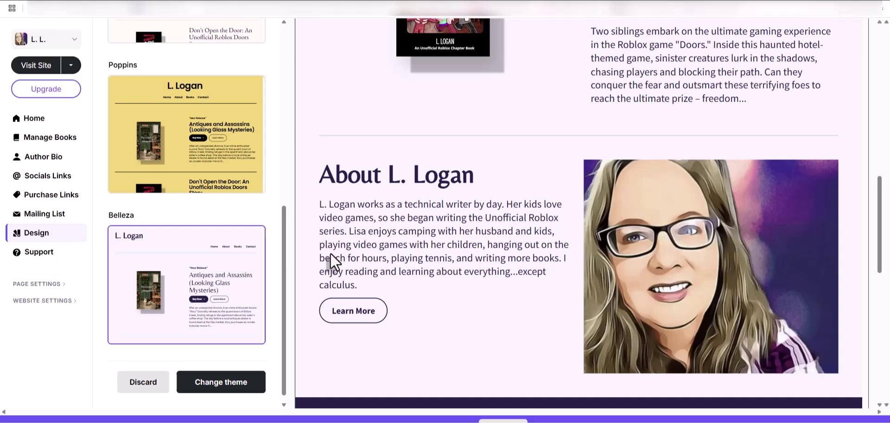
pyautogui.scroll(-2, 330, 254)
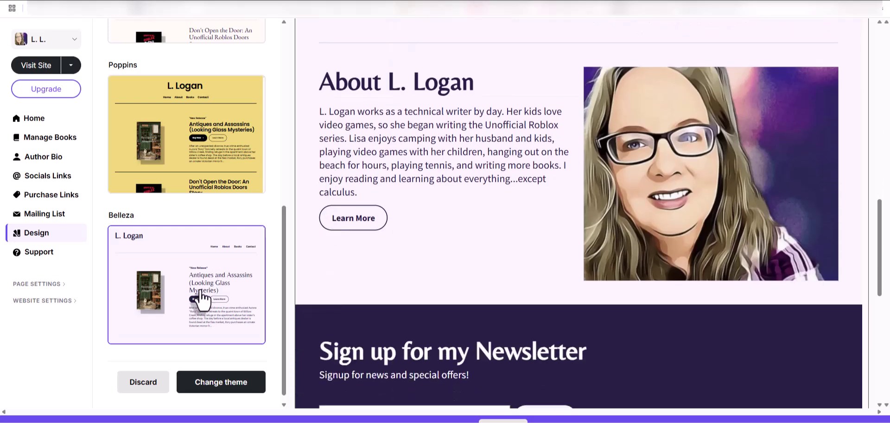
# Select the Classic theme again and review its preview from the newsletter section up to the page header
pyautogui.scroll(6, 214, 348)
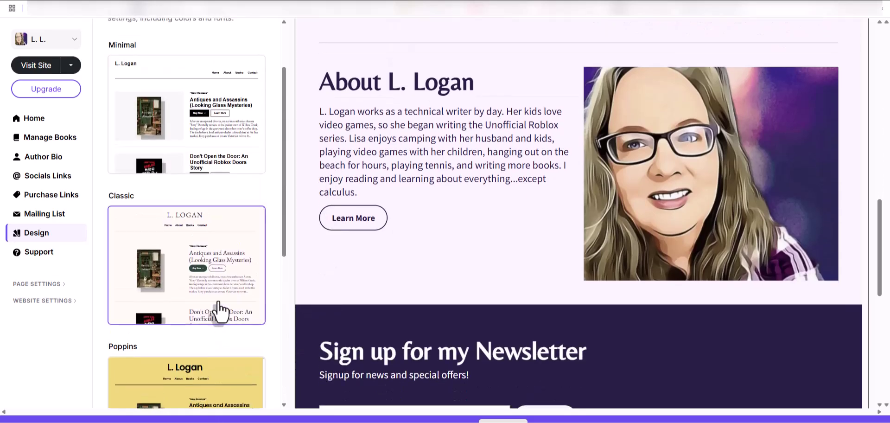
pyautogui.scroll(-2, 204, 269)
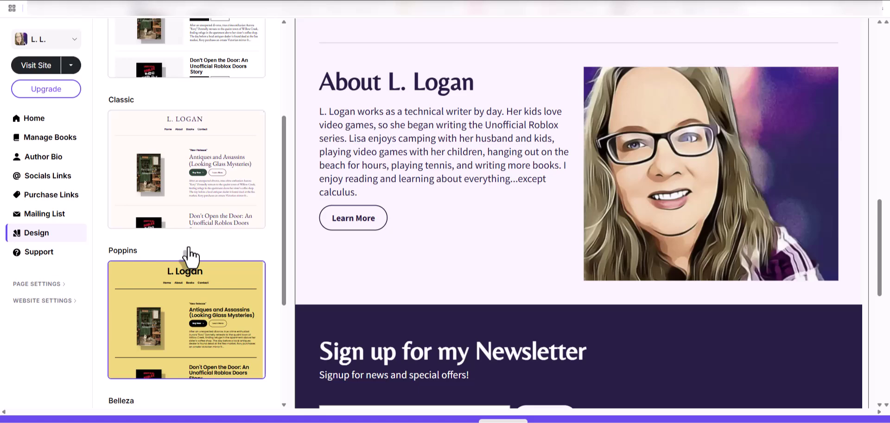
pyautogui.click(206, 202)
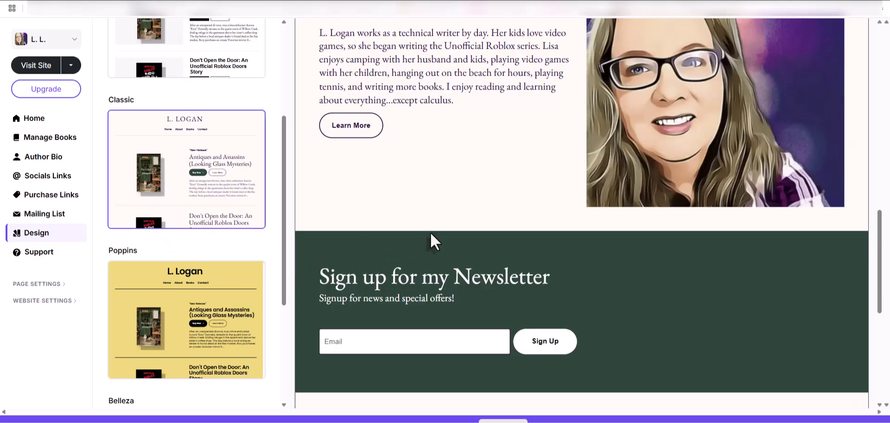
pyautogui.scroll(15, 464, 190)
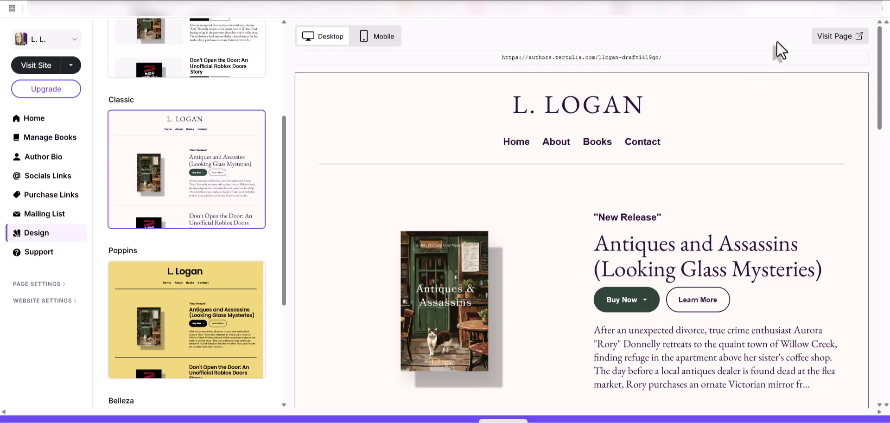
# Visit the website's home page, look it over and follow the Amazon purchase link for Antiques and Assassins (Looking Glass Mysteries)
pyautogui.click(819, 37)
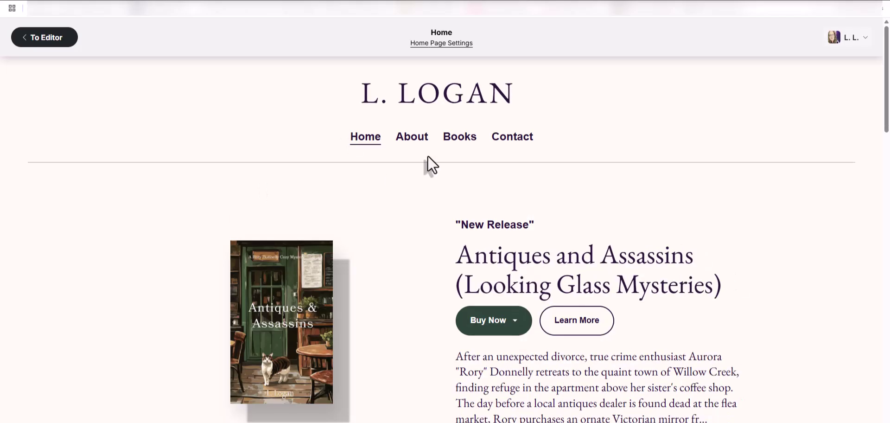
pyautogui.scroll(-14, 378, 318)
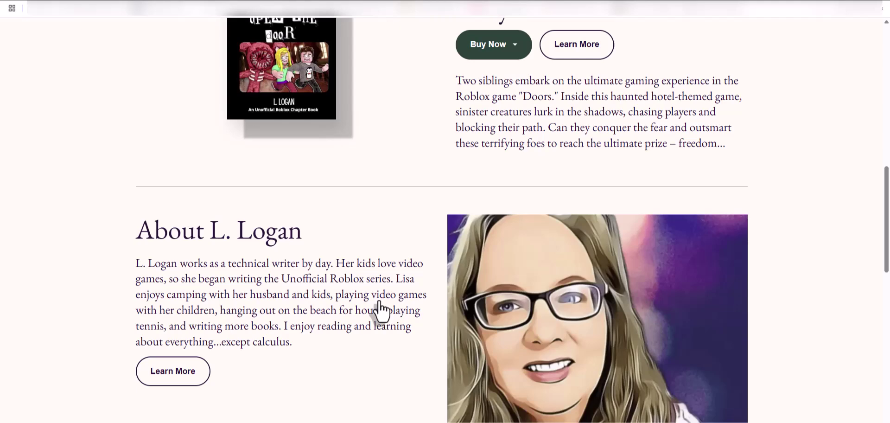
pyautogui.scroll(15, 379, 300)
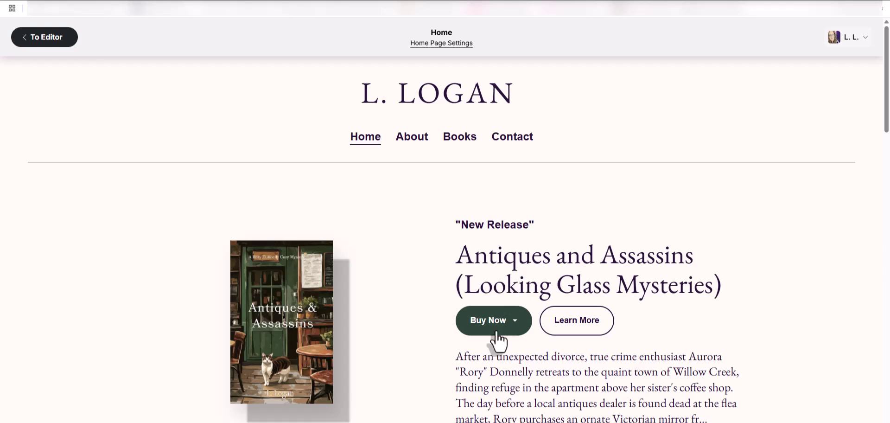
pyautogui.click(517, 325)
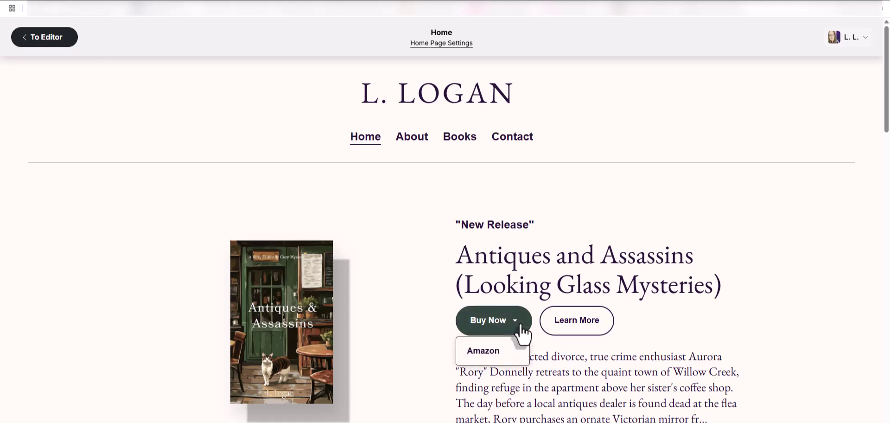
pyautogui.click(484, 356)
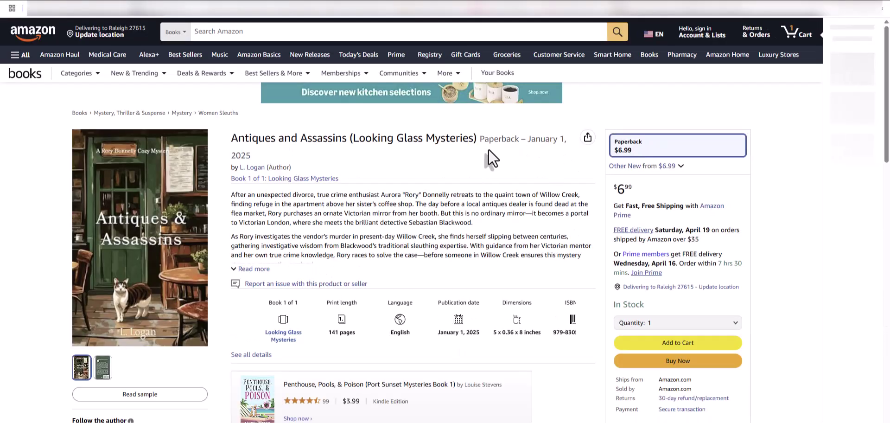